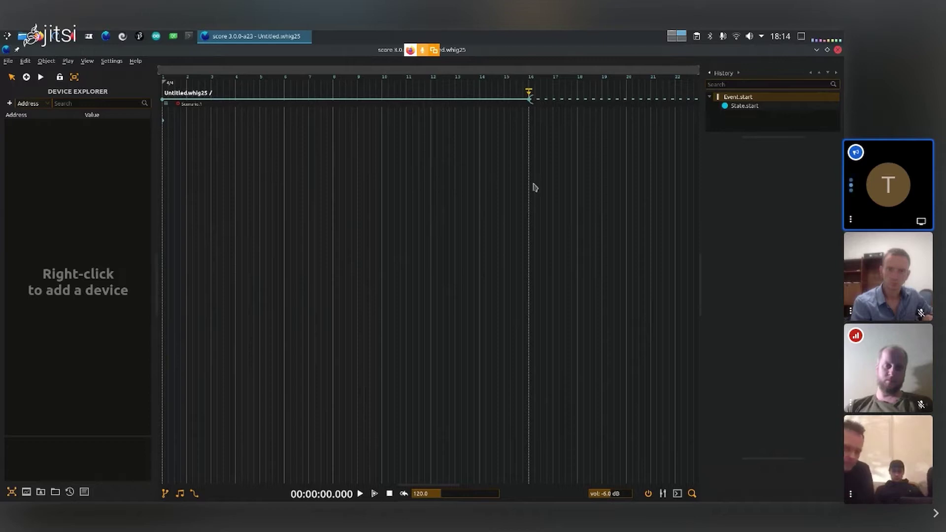
- Play and stop the timeline, then bring up the Audio page of the Settings dialog
{"action": "key", "text": "space"}
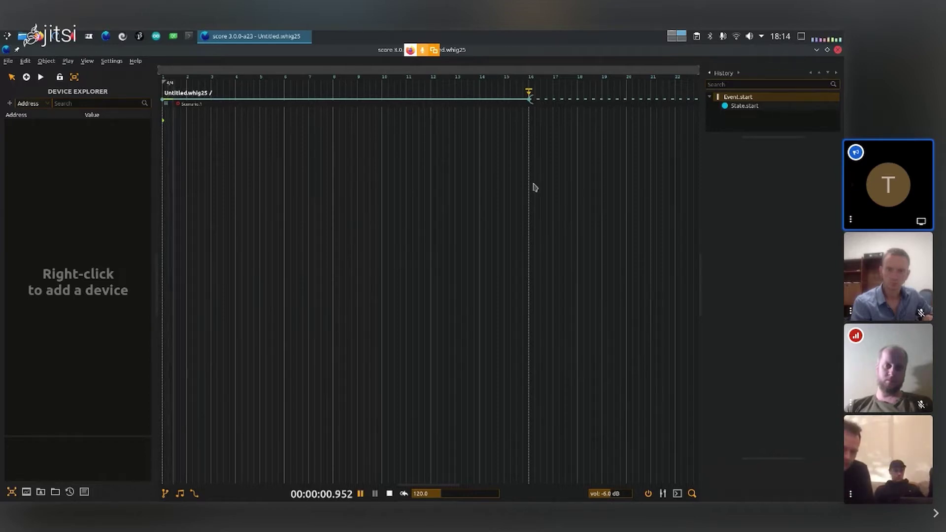
{"action": "key", "text": "space"}
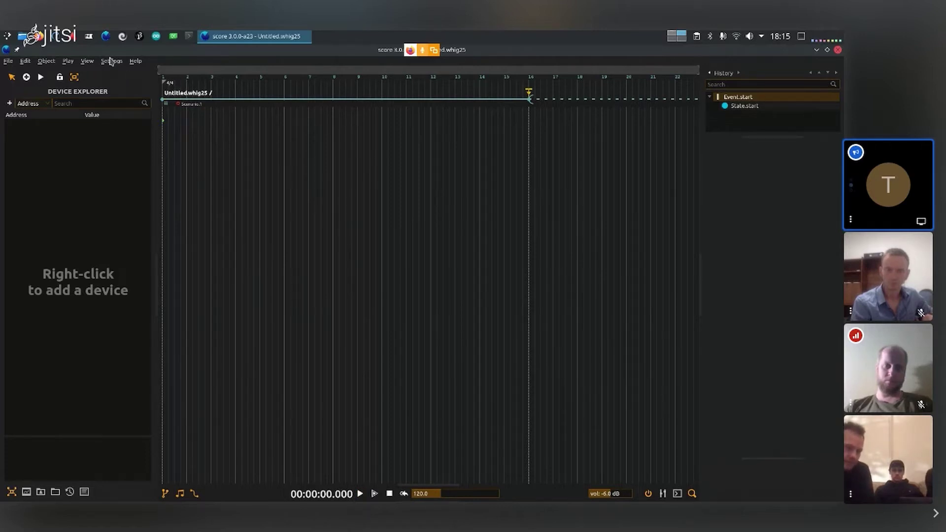
{"action": "left_click", "coordinate": [111, 61]}
{"action": "left_click", "coordinate": [116, 73]}
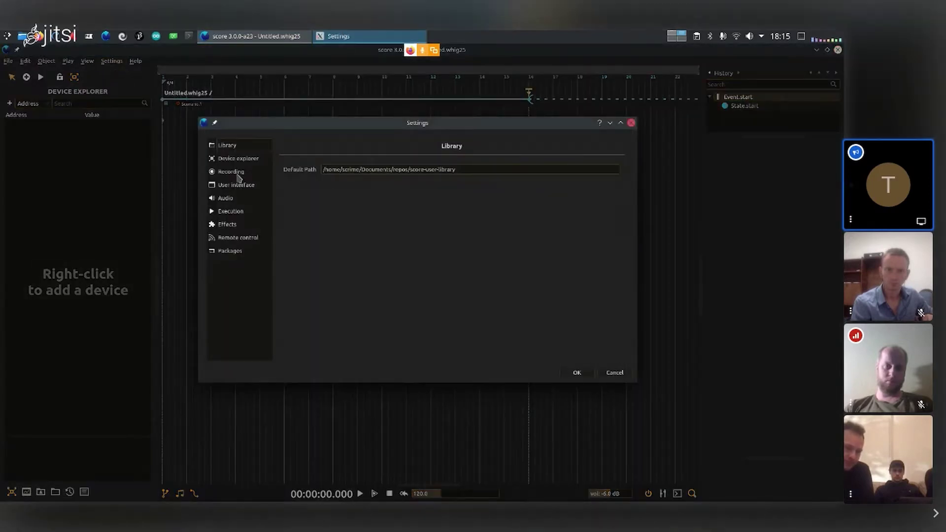
{"action": "left_click", "coordinate": [228, 201]}
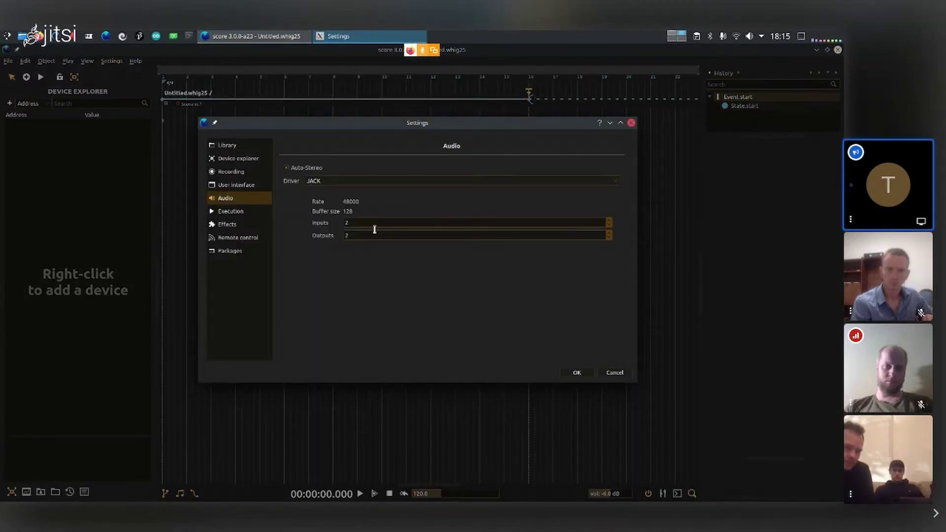
- Try the ALSA audio driver, leaving its device list at No device
{"action": "left_click", "coordinate": [425, 183]}
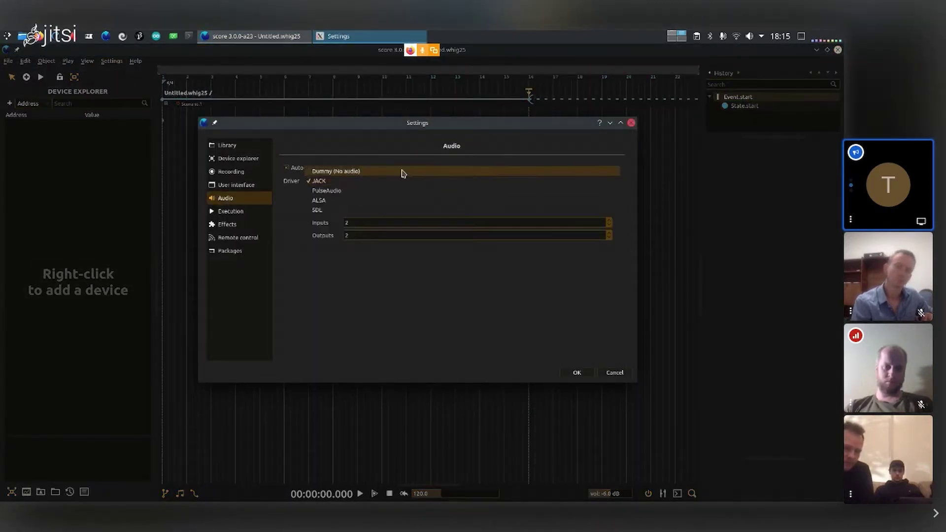
{"action": "left_click", "coordinate": [365, 181]}
{"action": "left_click", "coordinate": [372, 184]}
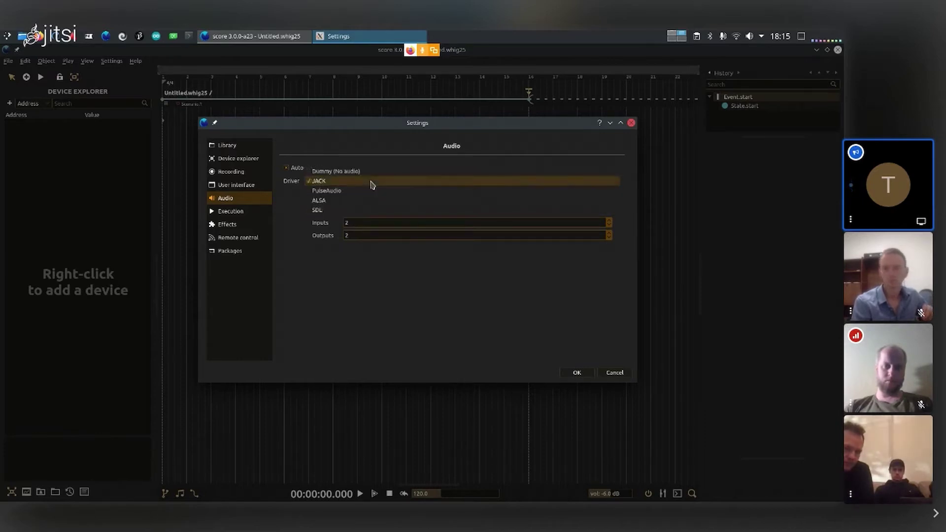
{"action": "left_click", "coordinate": [371, 202]}
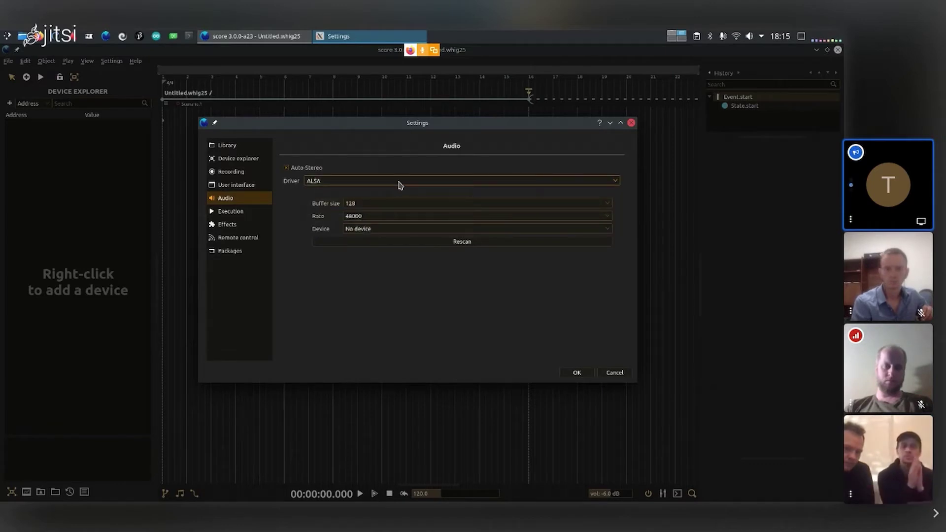
{"action": "left_click", "coordinate": [387, 229]}
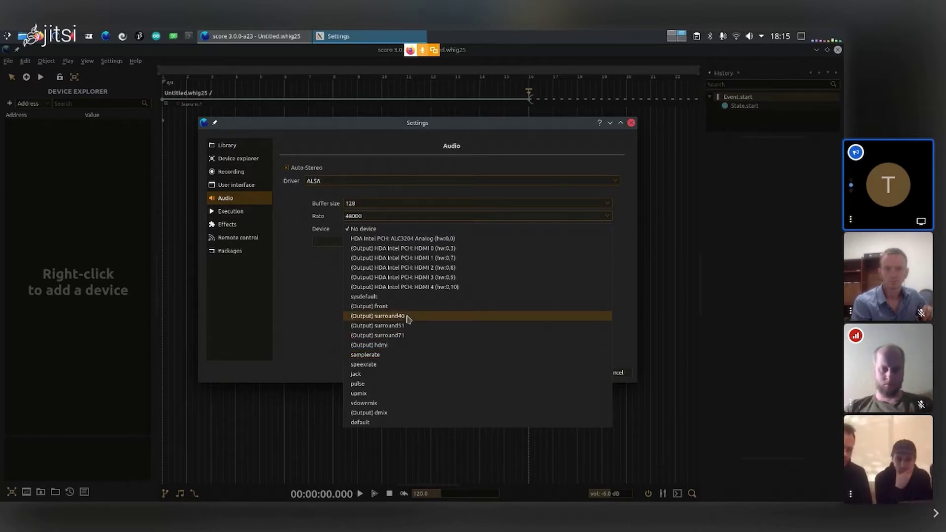
{"action": "left_click", "coordinate": [422, 185]}
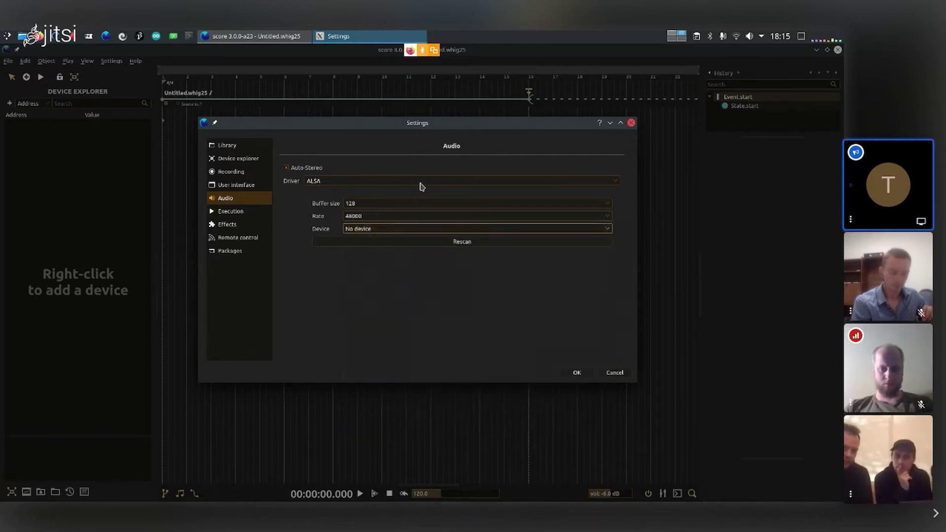
- Try the Dummy driver, then settle on JACK with Auto-Stereo enabled
{"action": "left_click", "coordinate": [422, 186]}
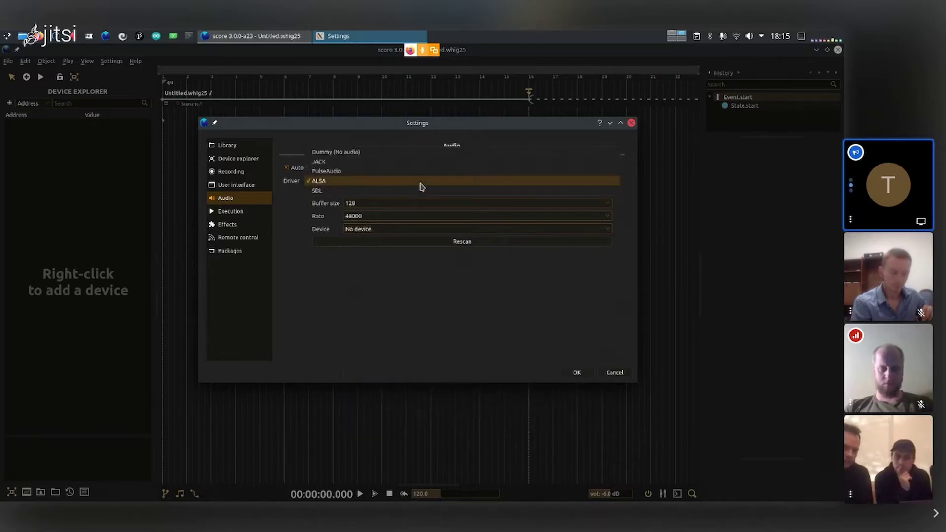
{"action": "left_click", "coordinate": [377, 157]}
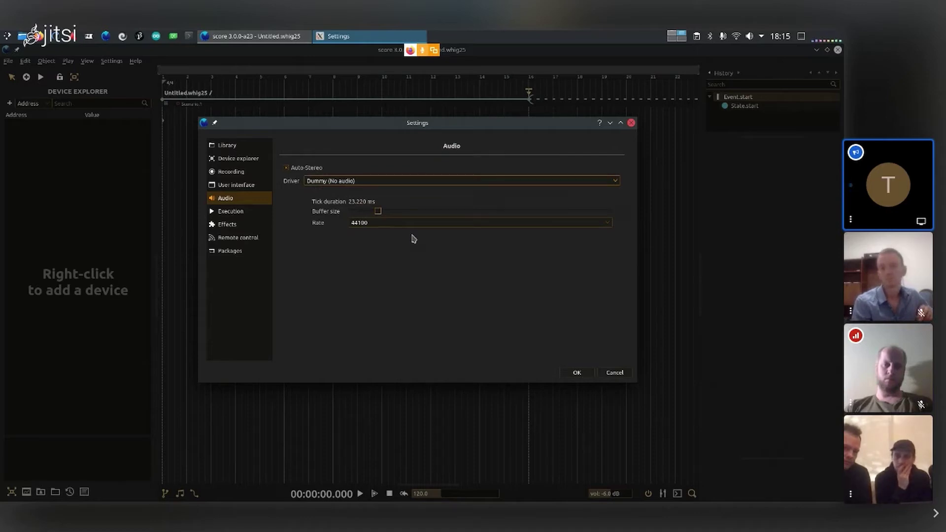
{"action": "left_click", "coordinate": [390, 183]}
{"action": "left_click", "coordinate": [370, 191]}
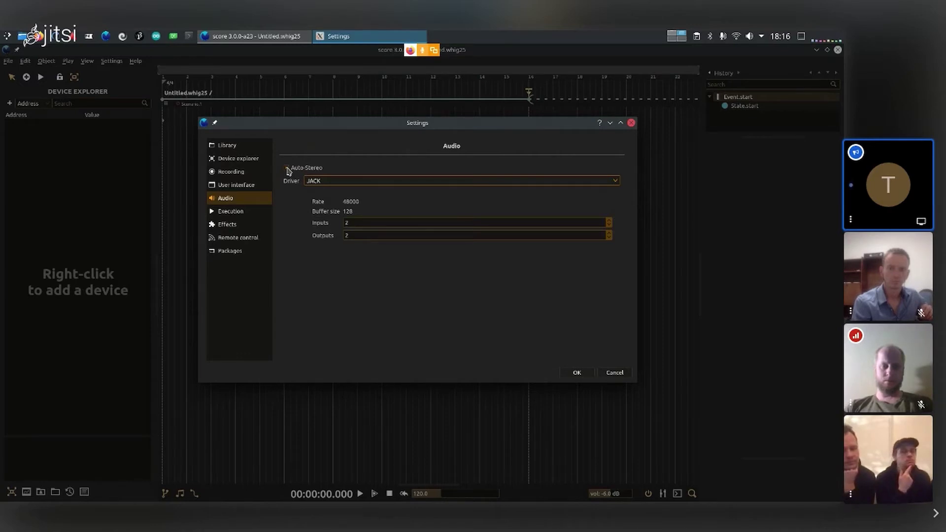
{"action": "left_click", "coordinate": [288, 170]}
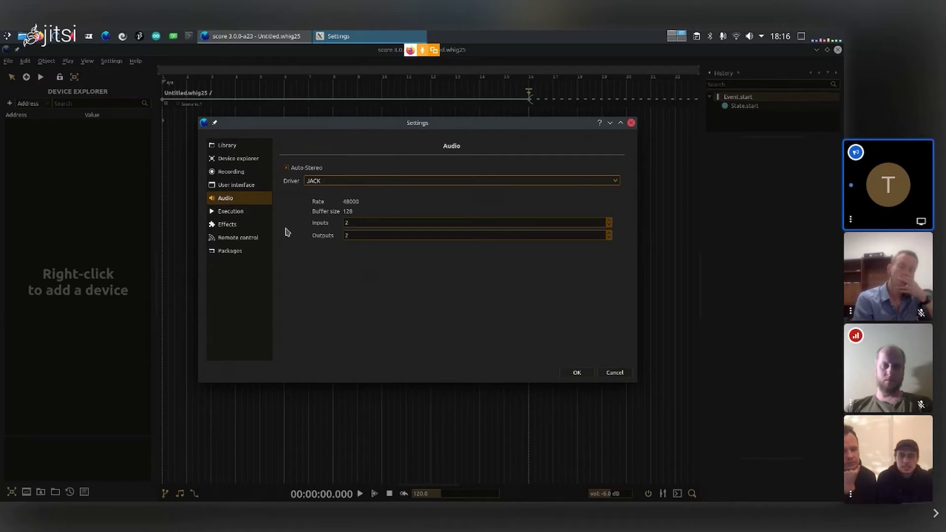
- Review the Execution and Library pages, highlighting score-user-library in Default Path, then move to Firefox
{"action": "left_click", "coordinate": [244, 215]}
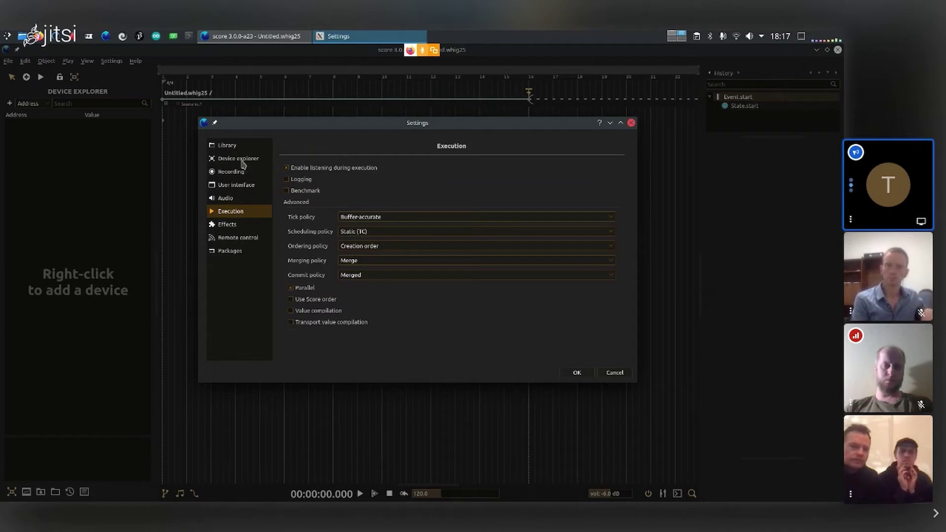
{"action": "left_click", "coordinate": [233, 148]}
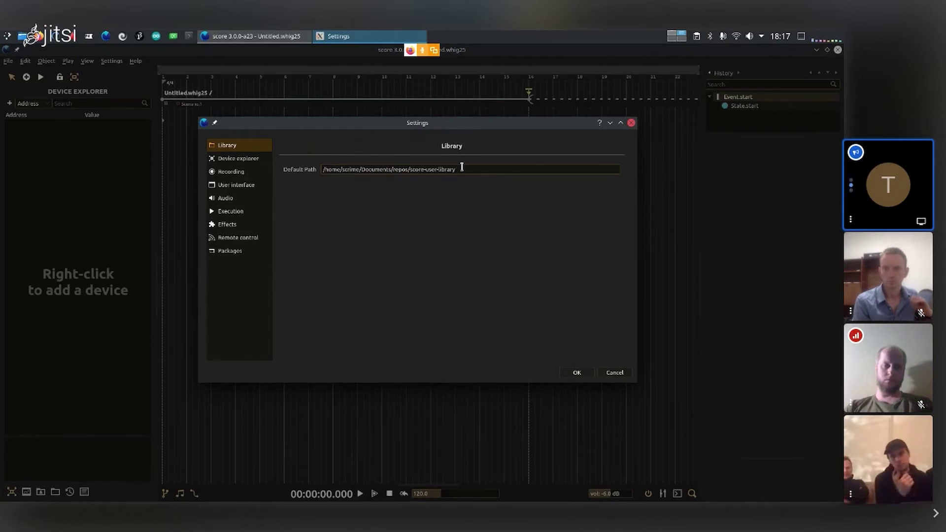
{"action": "left_click_drag", "start_coordinate": [460, 169], "coordinate": [409, 169]}
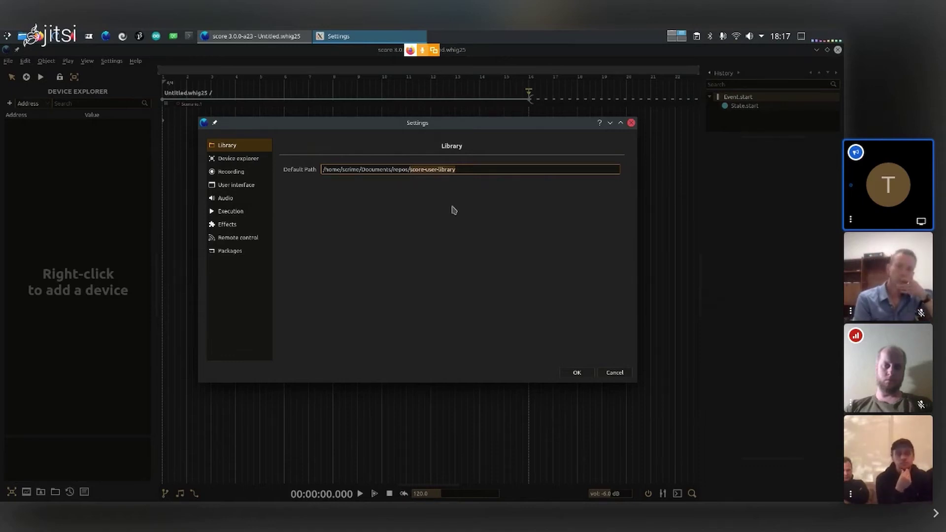
{"action": "key", "text": "ctrl+alt+Right"}
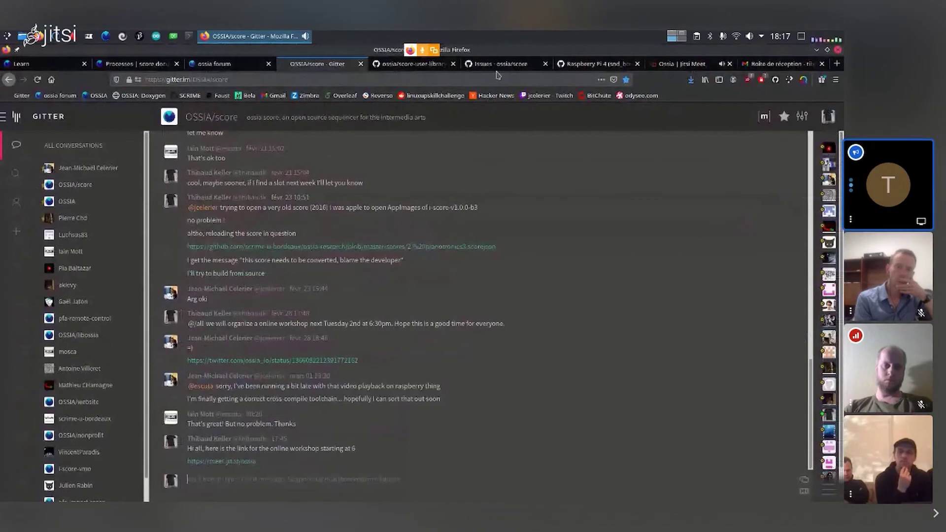
- Look over the score-user-library repository page, its address, and the ossia/score issues tab
{"action": "left_click", "coordinate": [416, 64]}
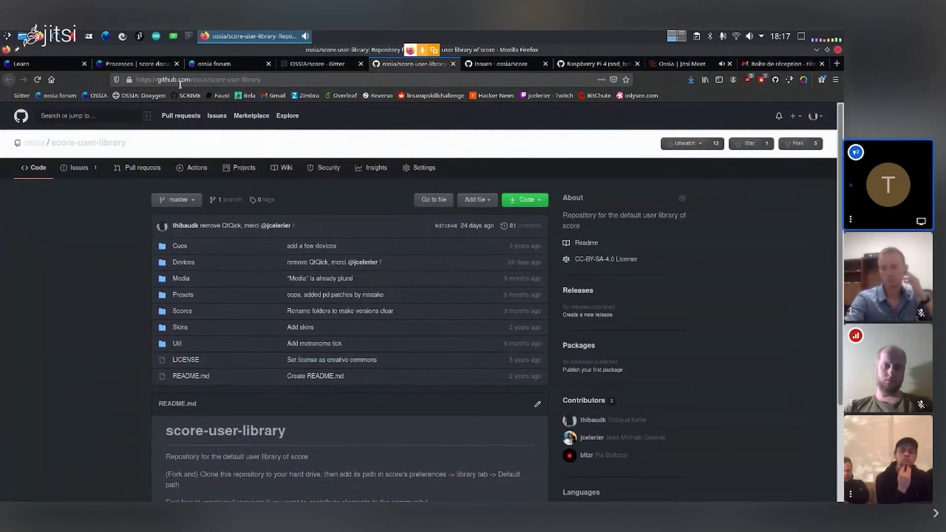
{"action": "left_click", "coordinate": [216, 79]}
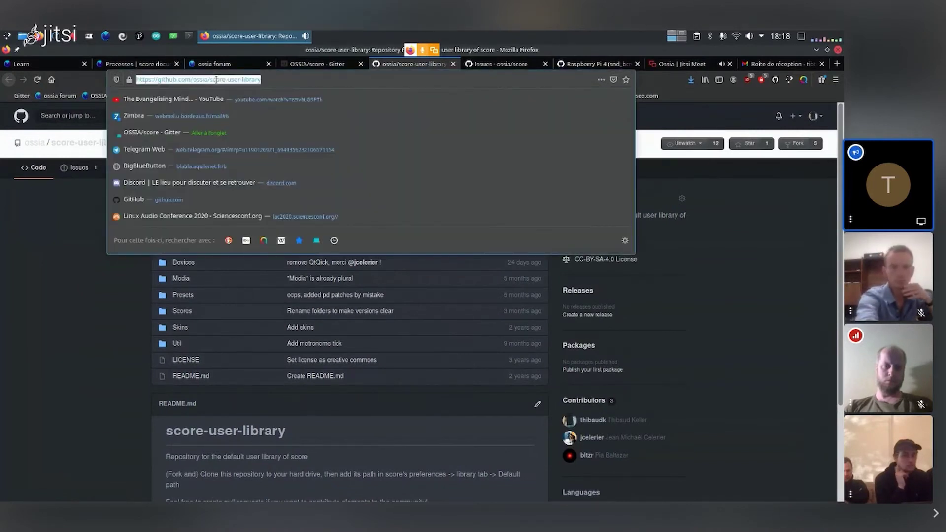
{"action": "key", "text": "ctrl+Tab"}
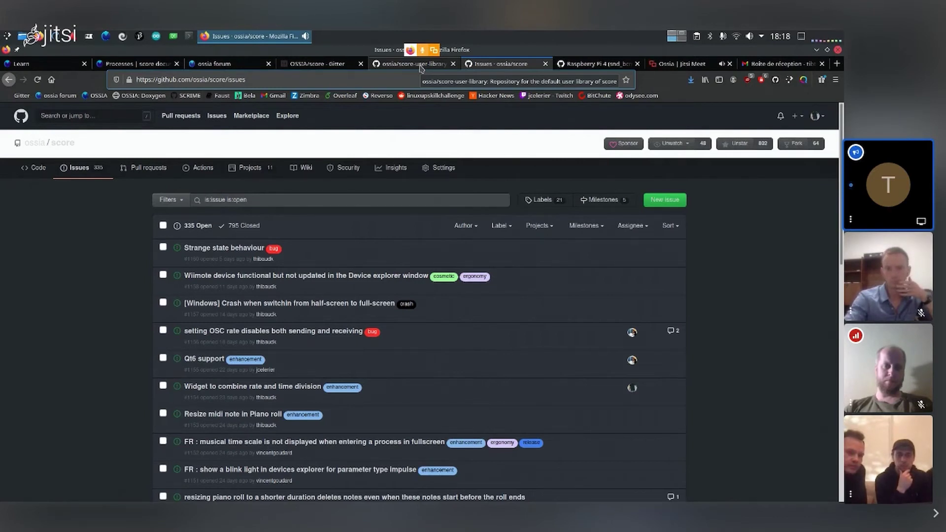
{"action": "left_click", "coordinate": [419, 63]}
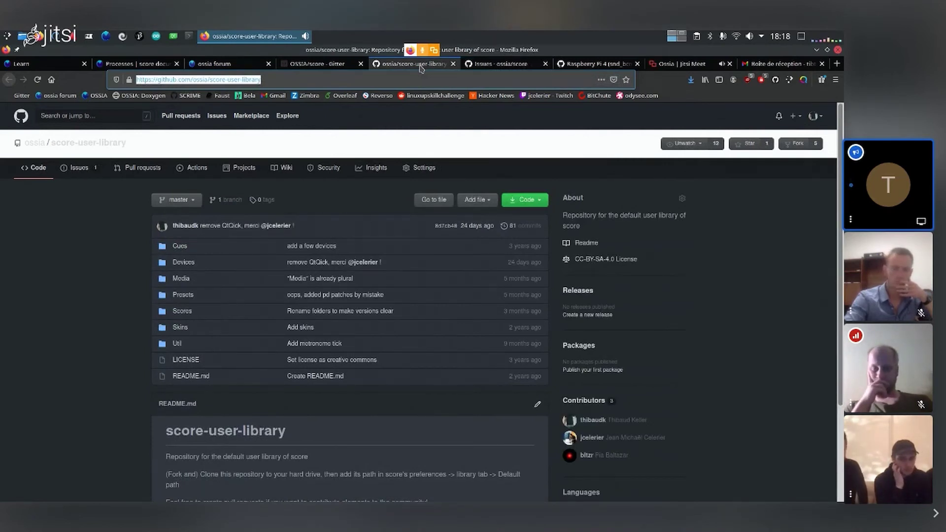
- Show the repository's clone and Download ZIP options, then return to ossia score
{"action": "left_click", "coordinate": [540, 201]}
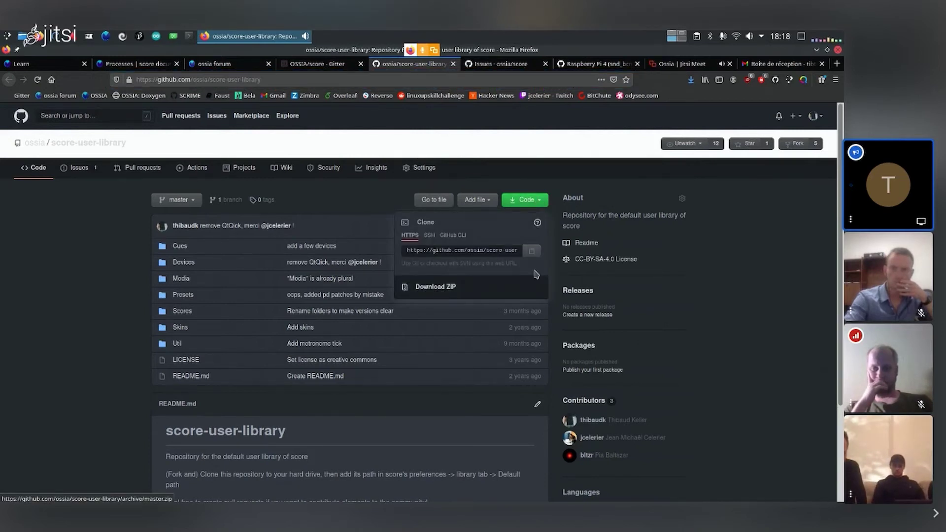
{"action": "mouse_move", "coordinate": [680, 37]}
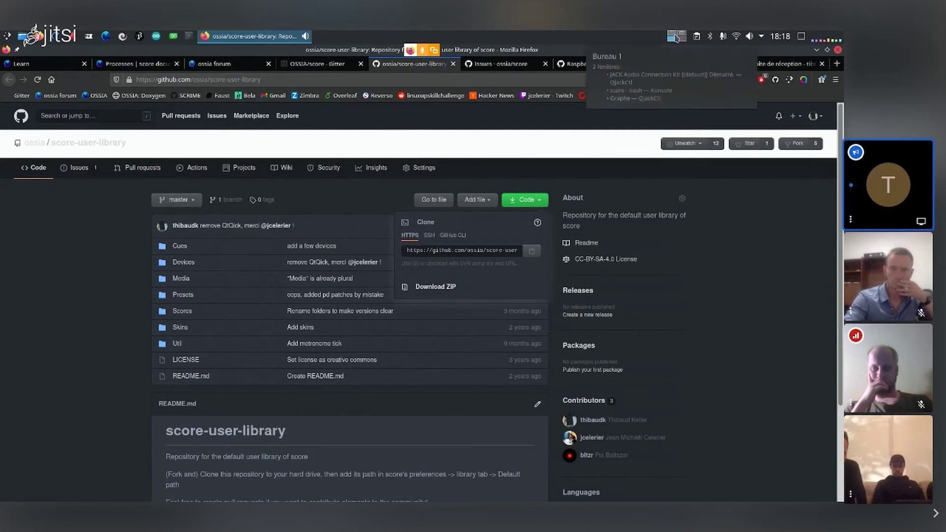
{"action": "left_click", "coordinate": [682, 37]}
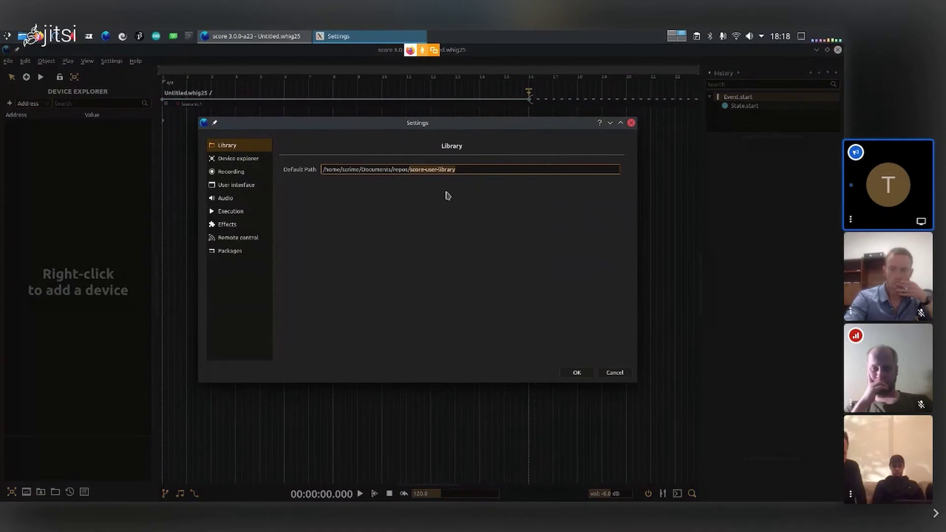
- Confirm the Default Path points to the score-user-library folder and close Settings with OK
{"action": "left_click", "coordinate": [461, 170]}
{"action": "left_click_drag", "start_coordinate": [457, 169], "coordinate": [326, 169]}
{"action": "left_click", "coordinate": [468, 169]}
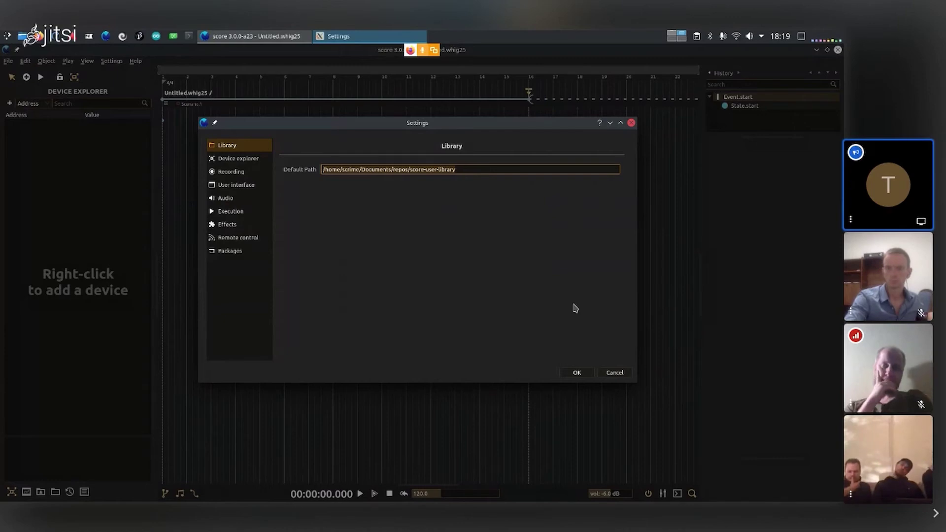
{"action": "left_click", "coordinate": [577, 375]}
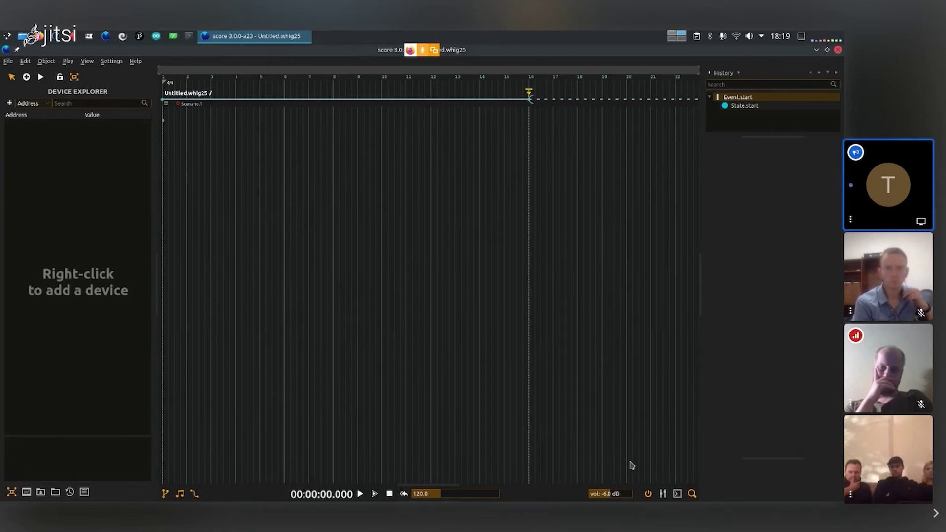
{"action": "left_click", "coordinate": [490, 396]}
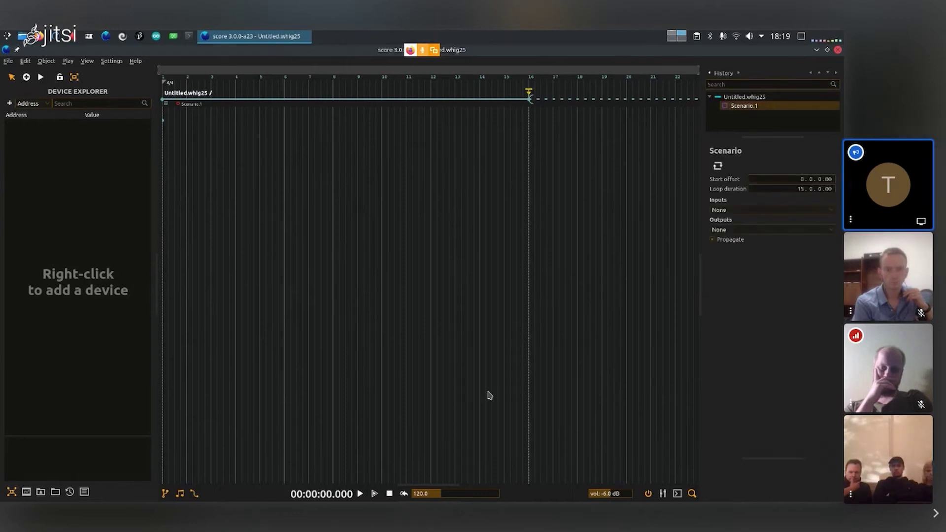
{"action": "key", "text": "space"}
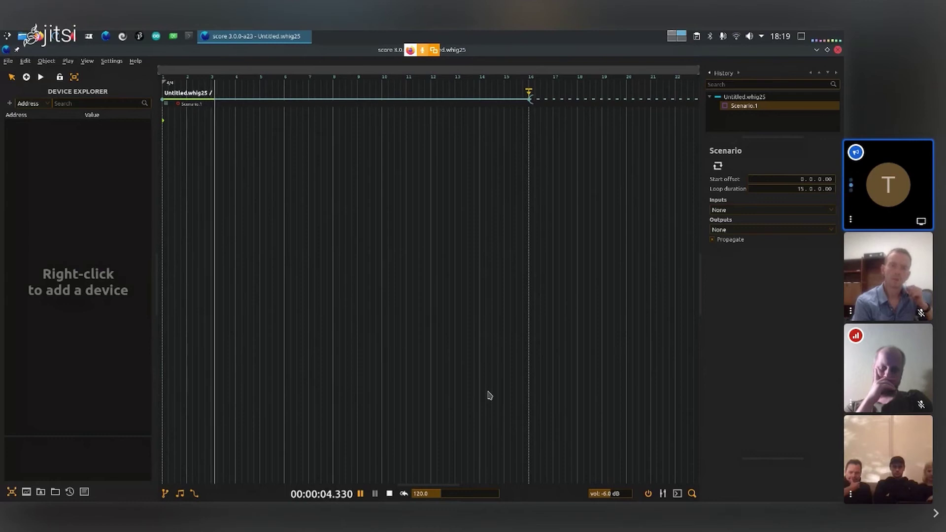
{"action": "key", "text": "space"}
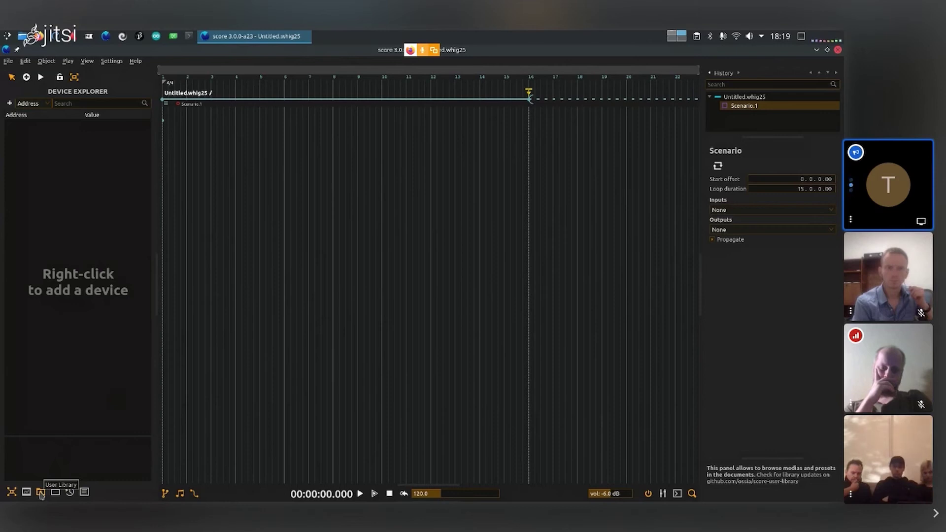
- Show the User Library panel and browse the Presets > Faust > bela folders
{"action": "left_click", "coordinate": [42, 493]}
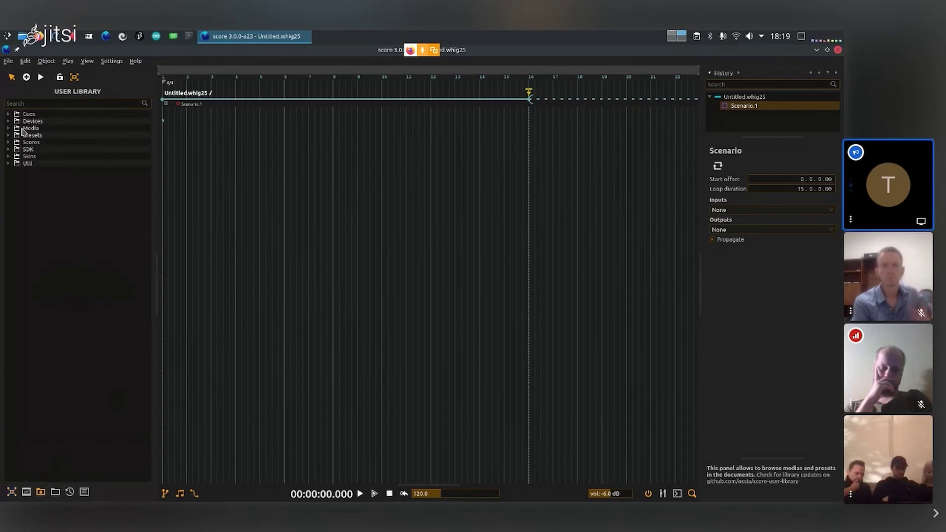
{"action": "left_click", "coordinate": [9, 136]}
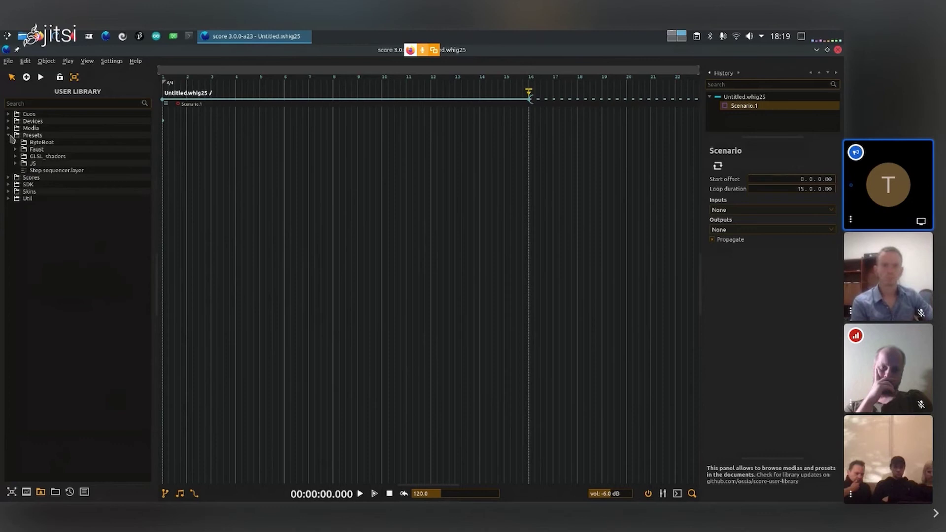
{"action": "left_click", "coordinate": [16, 150]}
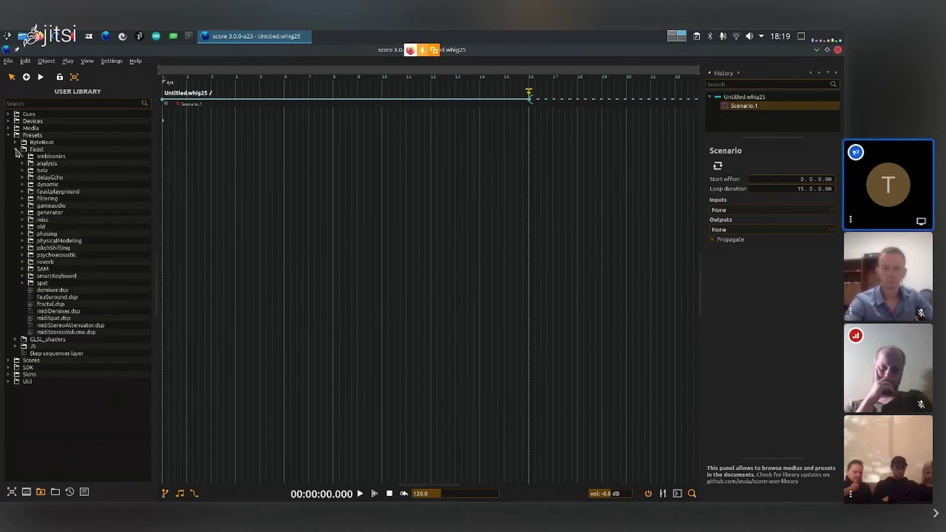
{"action": "left_click", "coordinate": [23, 171]}
{"action": "left_click", "coordinate": [23, 171]}
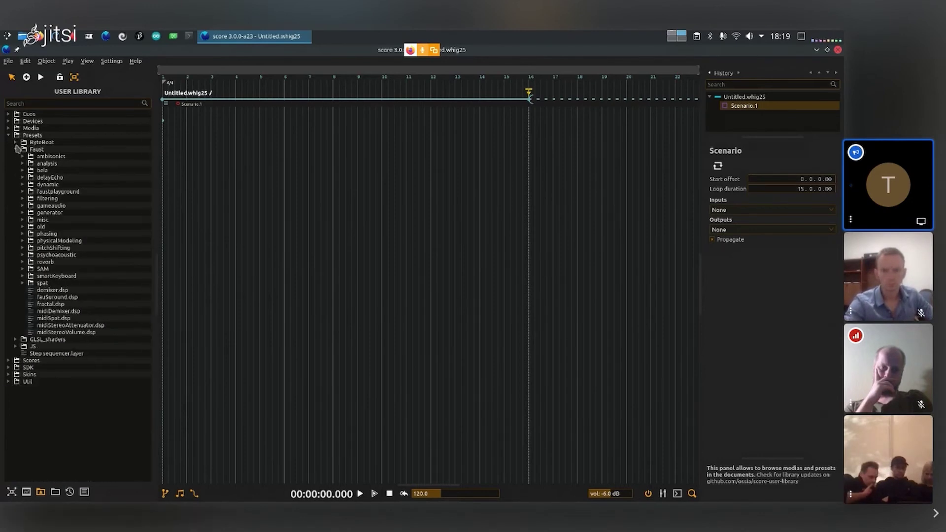
{"action": "left_click", "coordinate": [10, 136]}
{"action": "left_click", "coordinate": [10, 136]}
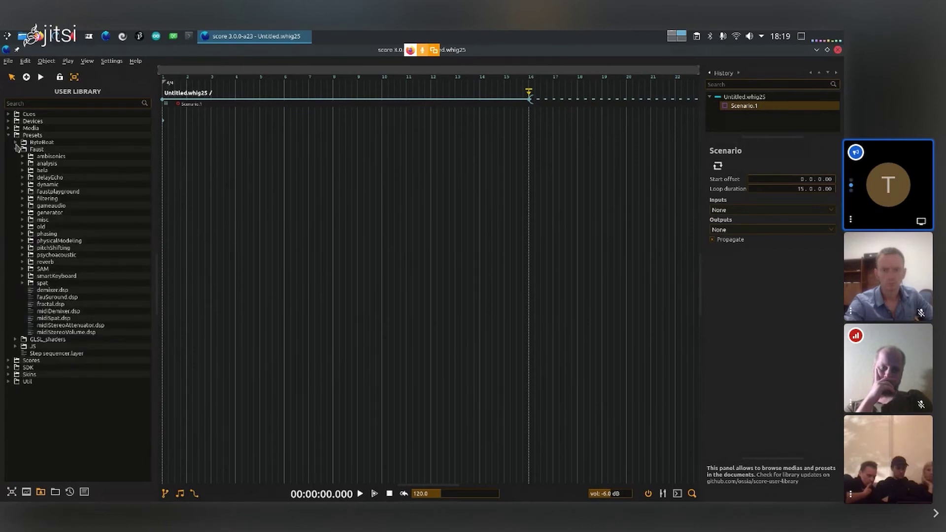
{"action": "left_click", "coordinate": [8, 135]}
- Peek into the Devices folder, then go to the Jitsi Meet call
{"action": "left_click", "coordinate": [8, 121]}
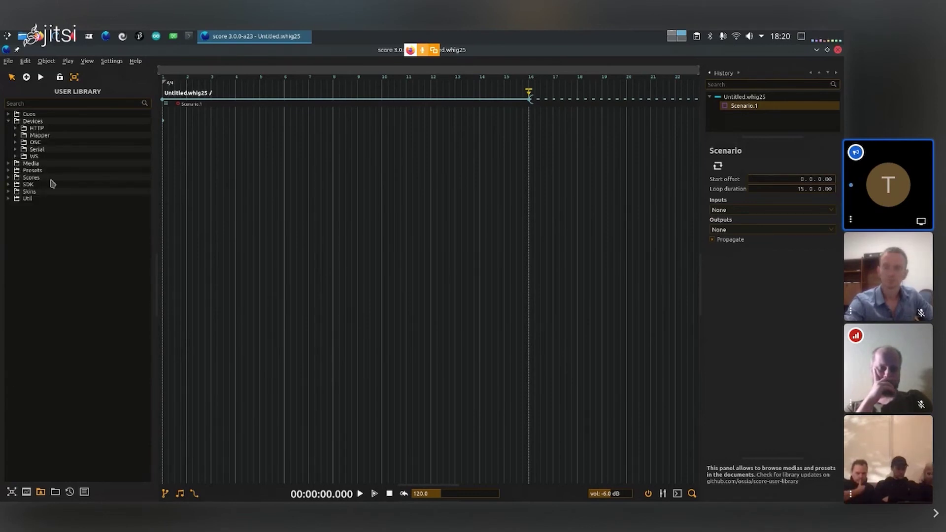
{"action": "left_click", "coordinate": [9, 121]}
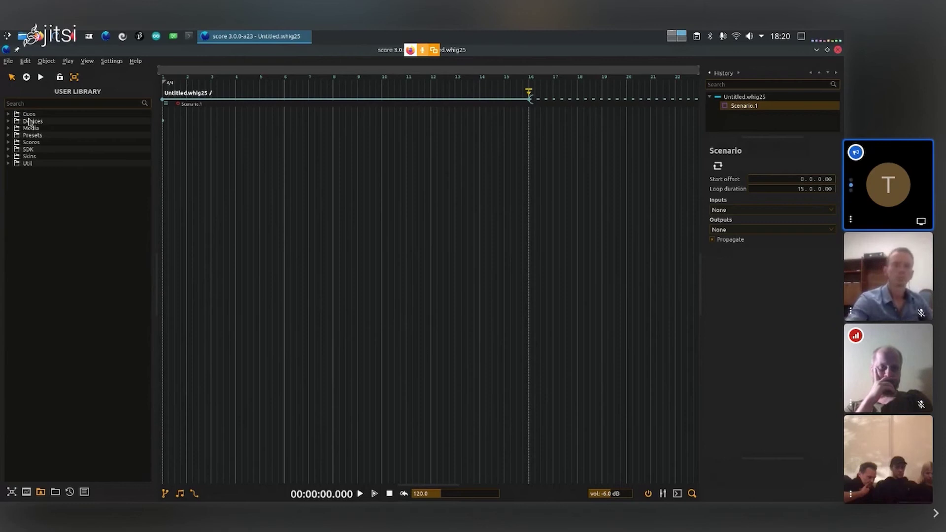
{"action": "key", "text": "alt+Tab"}
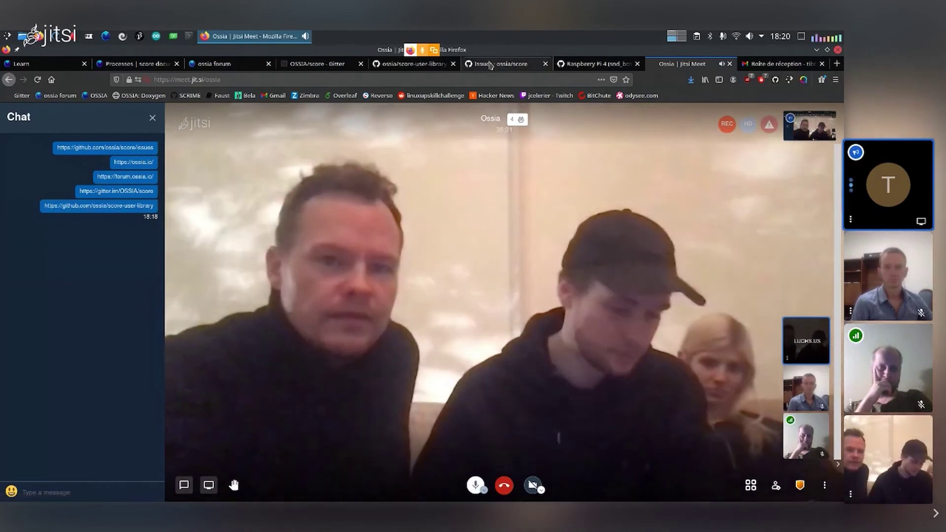
- On the score-user-library GitHub page, display the HTTPS clone and Download ZIP options
{"action": "left_click", "coordinate": [413, 65]}
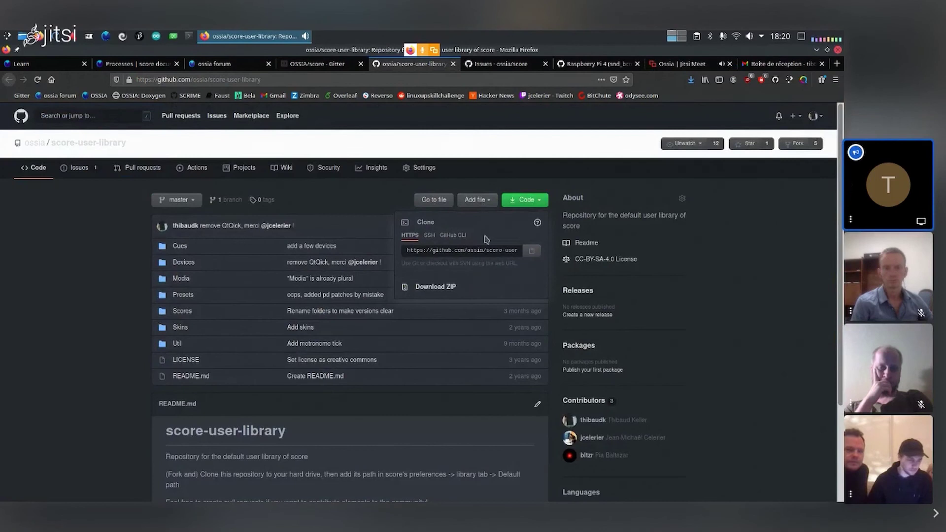
{"action": "left_click", "coordinate": [527, 206]}
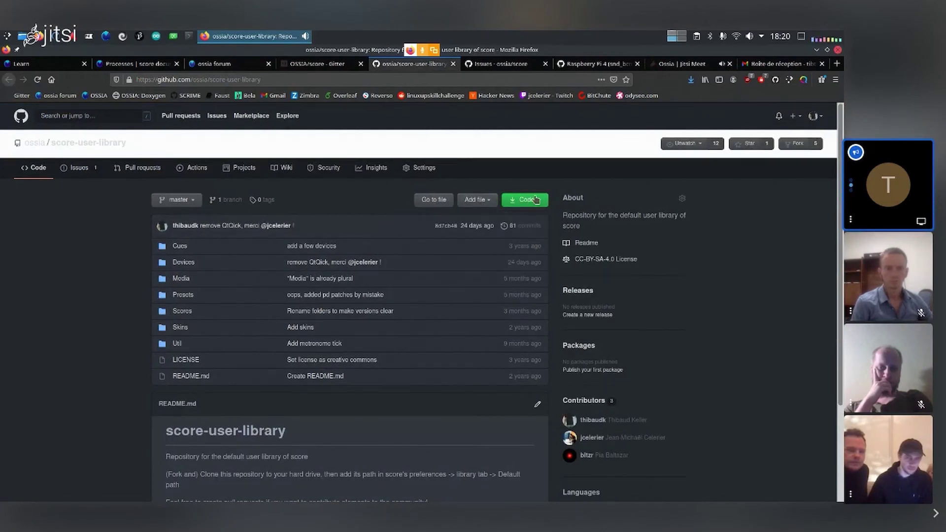
{"action": "left_click", "coordinate": [539, 200]}
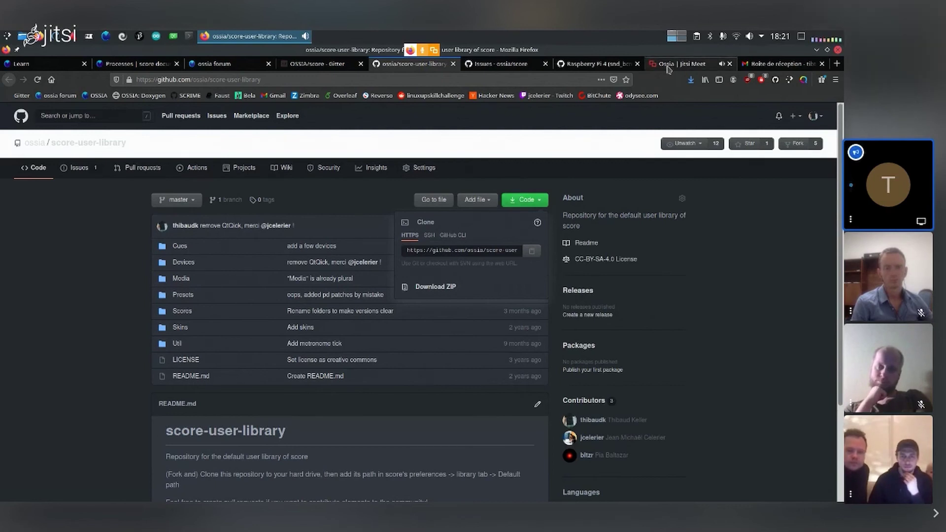
- In Dolphin, browse Documents > repos > score-user-library, then return to ossia score
{"action": "left_click", "coordinate": [684, 36]}
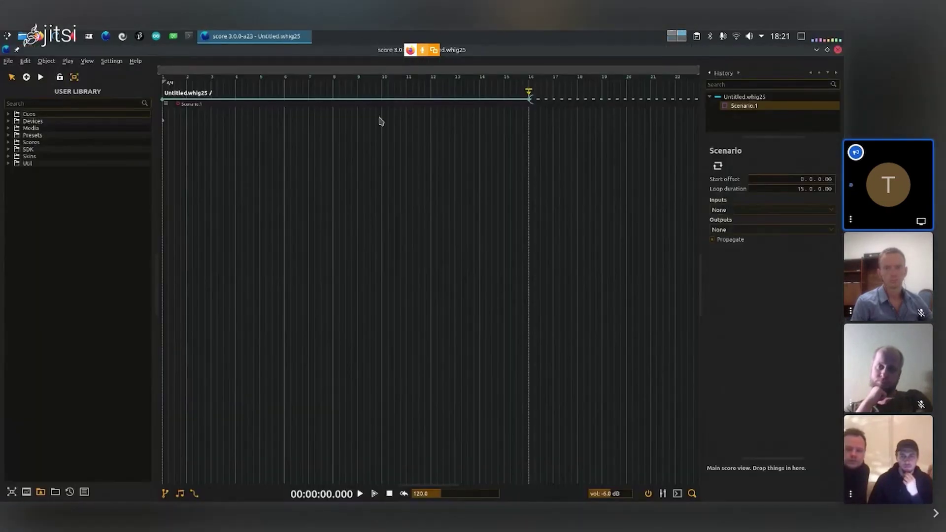
{"action": "left_click", "coordinate": [22, 36]}
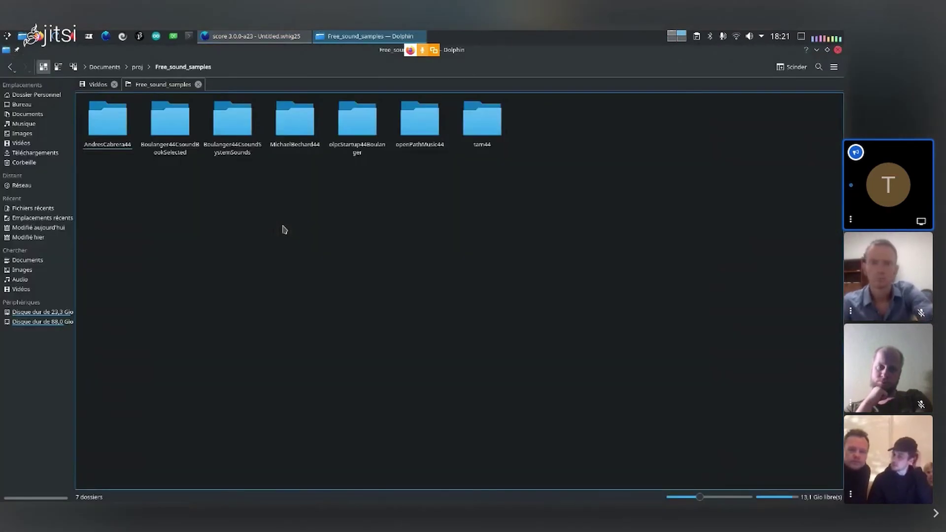
{"action": "left_click", "coordinate": [34, 118]}
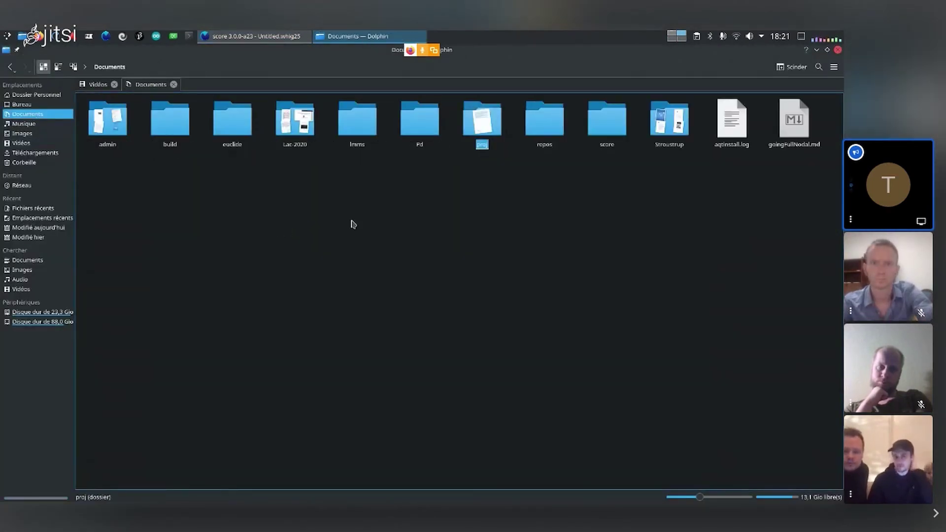
{"action": "double_click", "coordinate": [546, 125]}
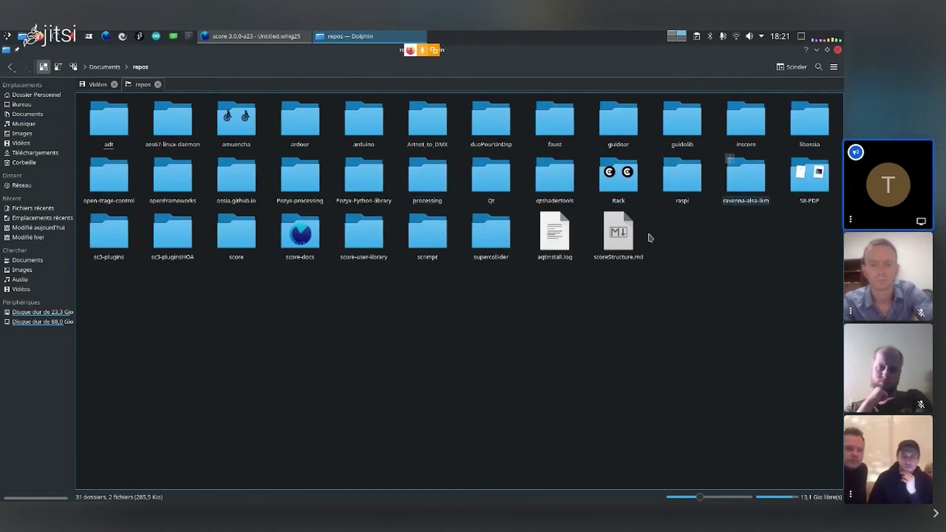
{"action": "double_click", "coordinate": [368, 245]}
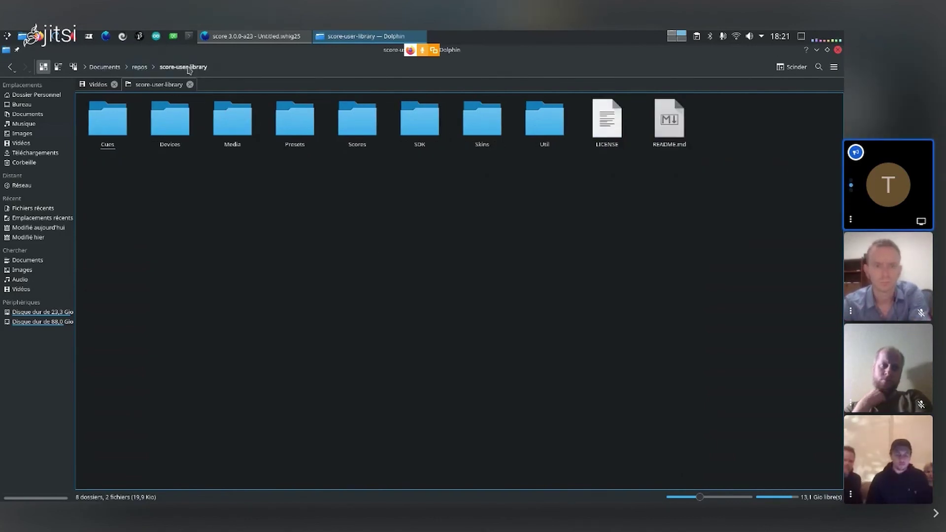
{"action": "left_click", "coordinate": [236, 36]}
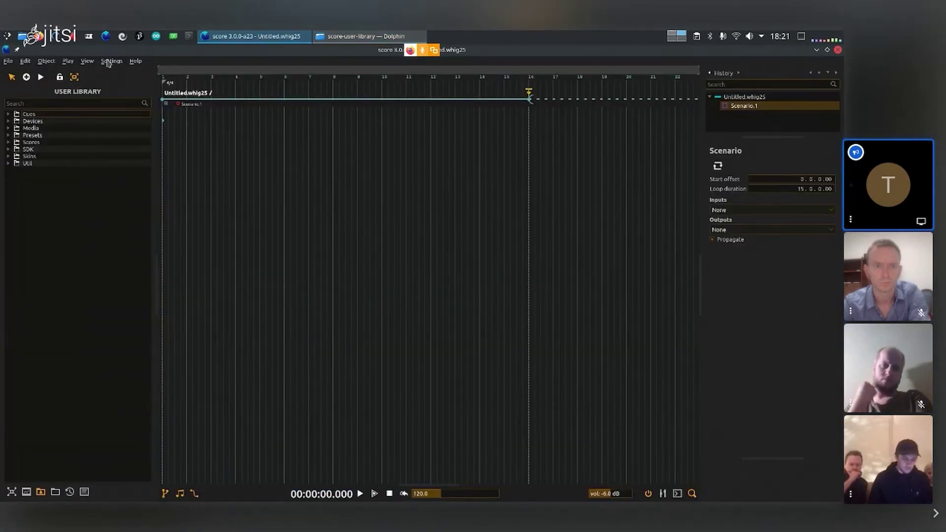
- Reopen Settings and check the Library default path is Documents/repos/score-user-library
{"action": "left_click", "coordinate": [110, 61]}
{"action": "left_click", "coordinate": [117, 72]}
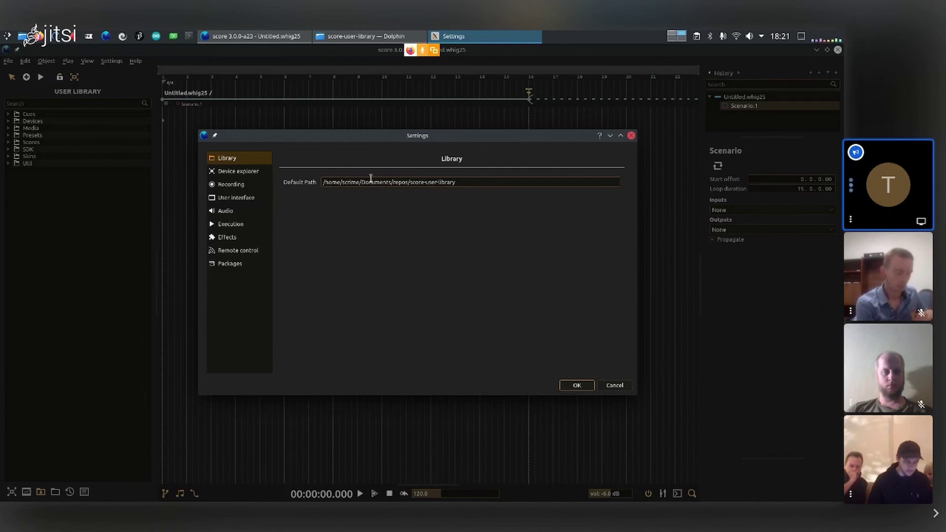
{"action": "left_click_drag", "start_coordinate": [361, 182], "coordinate": [324, 184]}
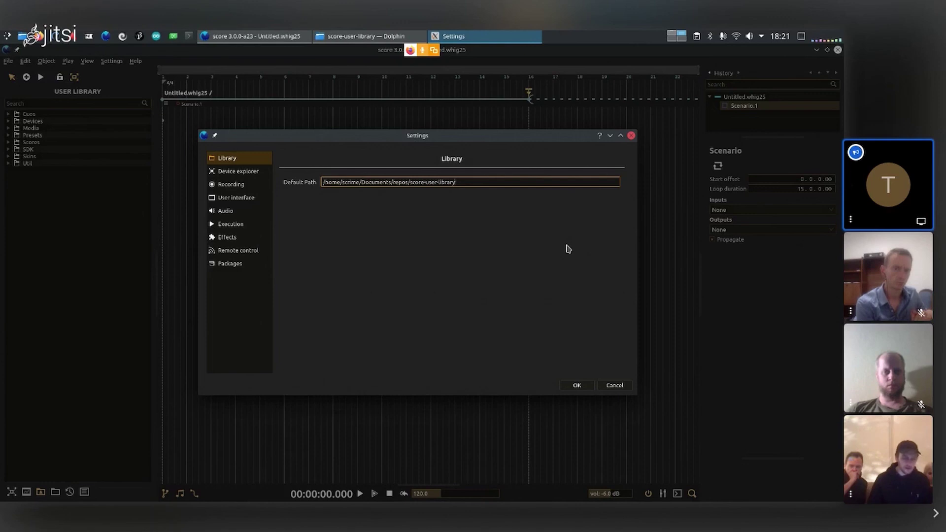
{"action": "mouse_move", "coordinate": [378, 33]}
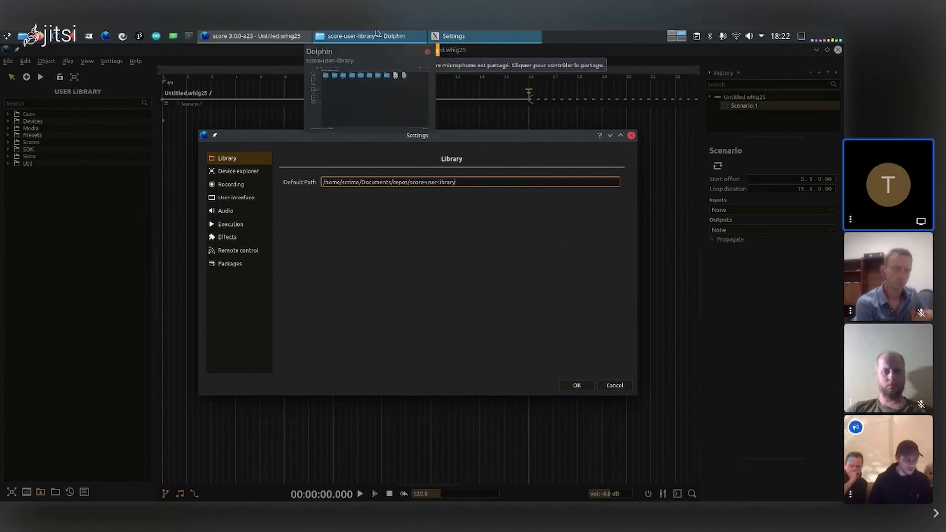
{"action": "key", "text": "ctrl+F2"}
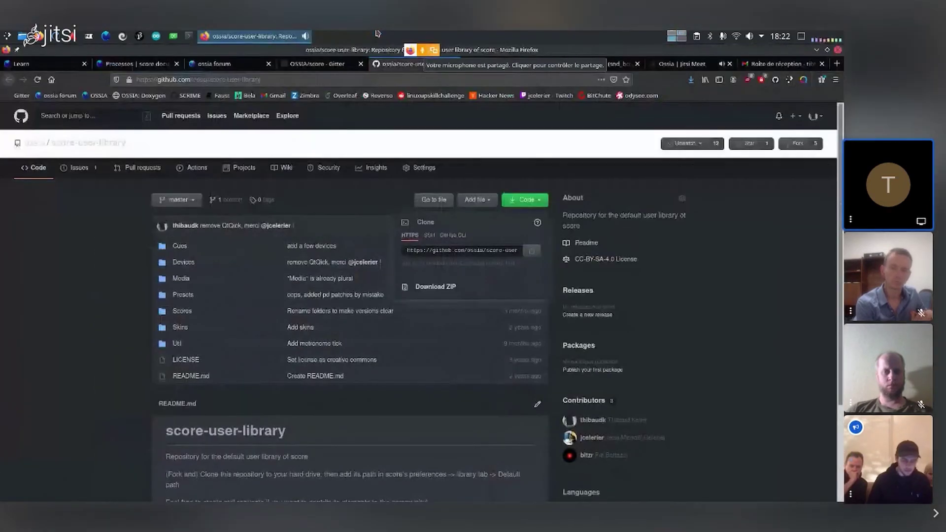
{"action": "left_click", "coordinate": [680, 64]}
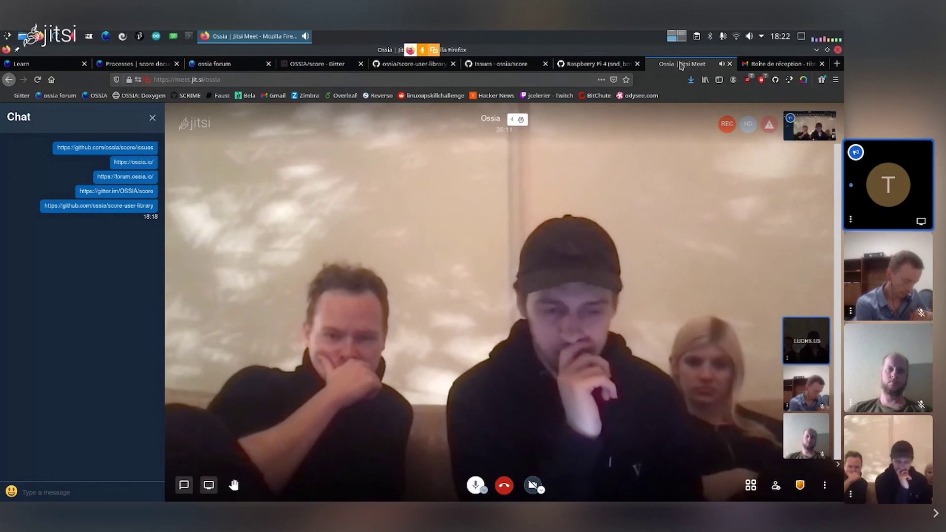
{"action": "key", "text": "ctrl+F2"}
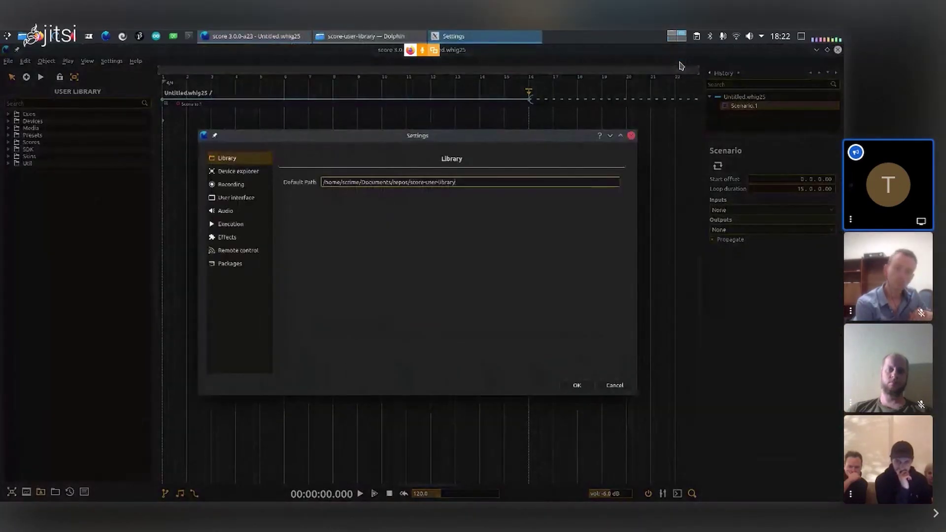
- Close the Settings dialog with its X button
{"action": "left_click", "coordinate": [632, 137]}
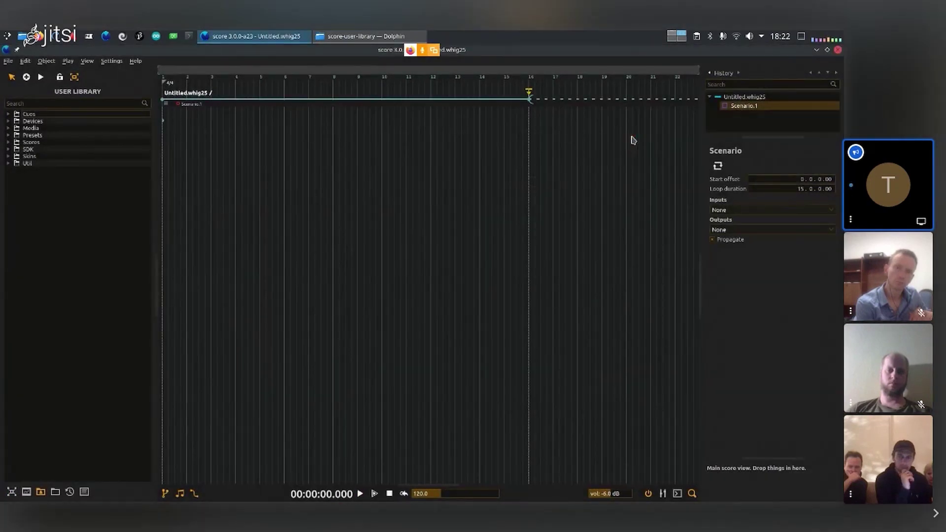